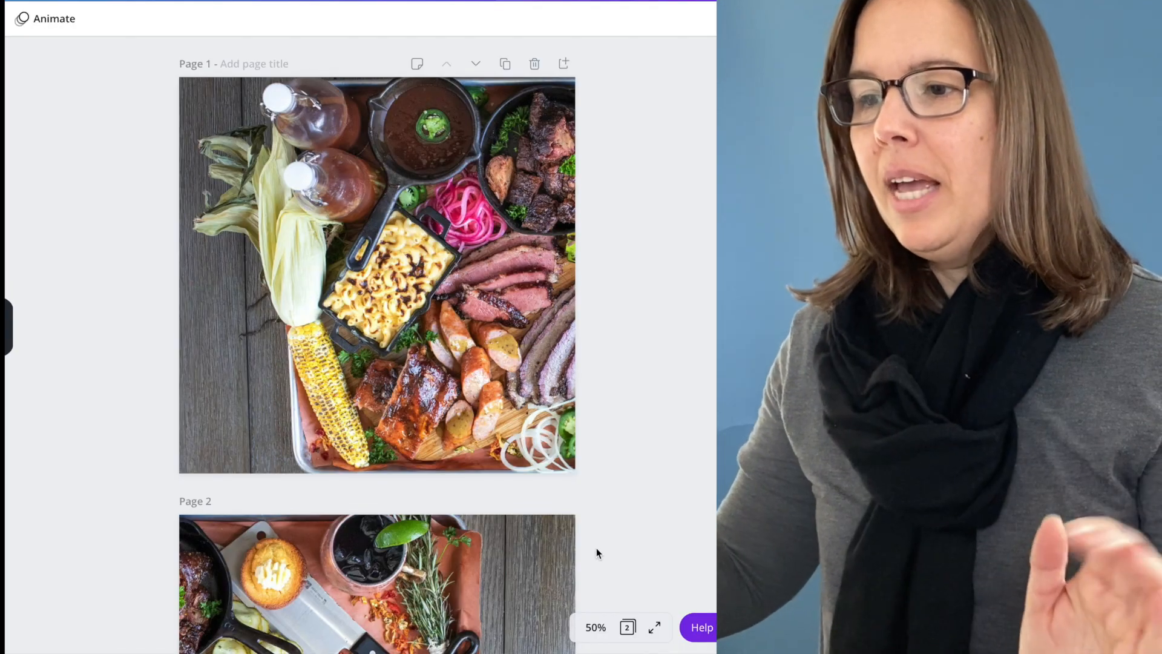
Examine how the wide food photo is split across pages 1 and 2.
scroll(597, 547, down, 1)
scroll(597, 547, down, 2)
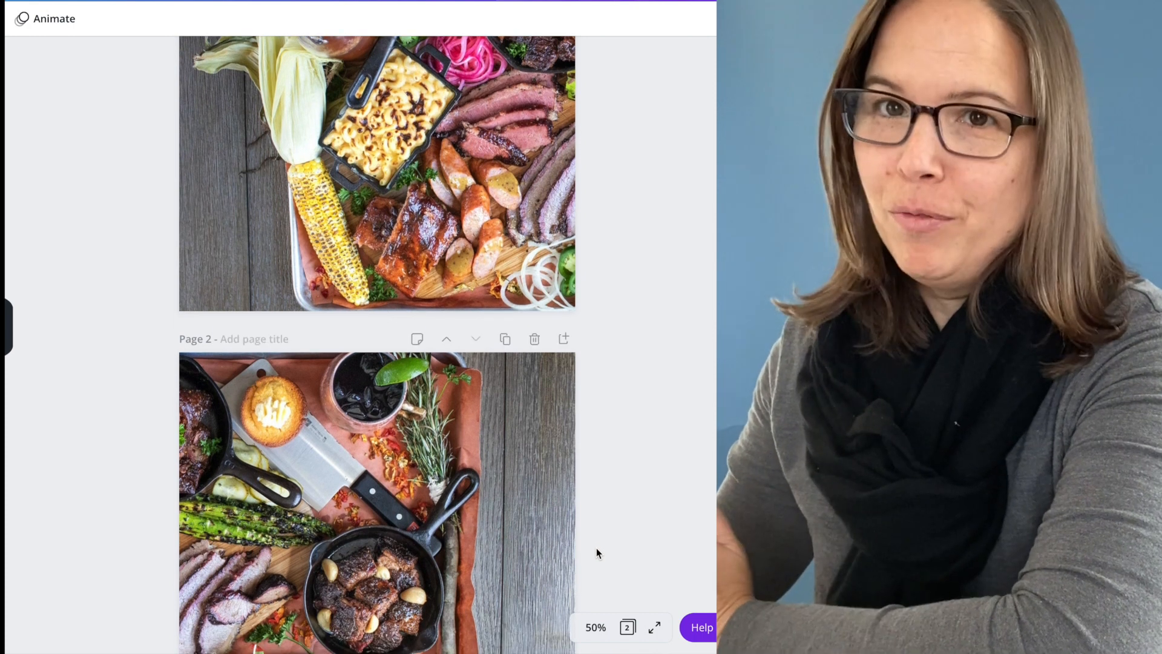
scroll(597, 552, down, 2)
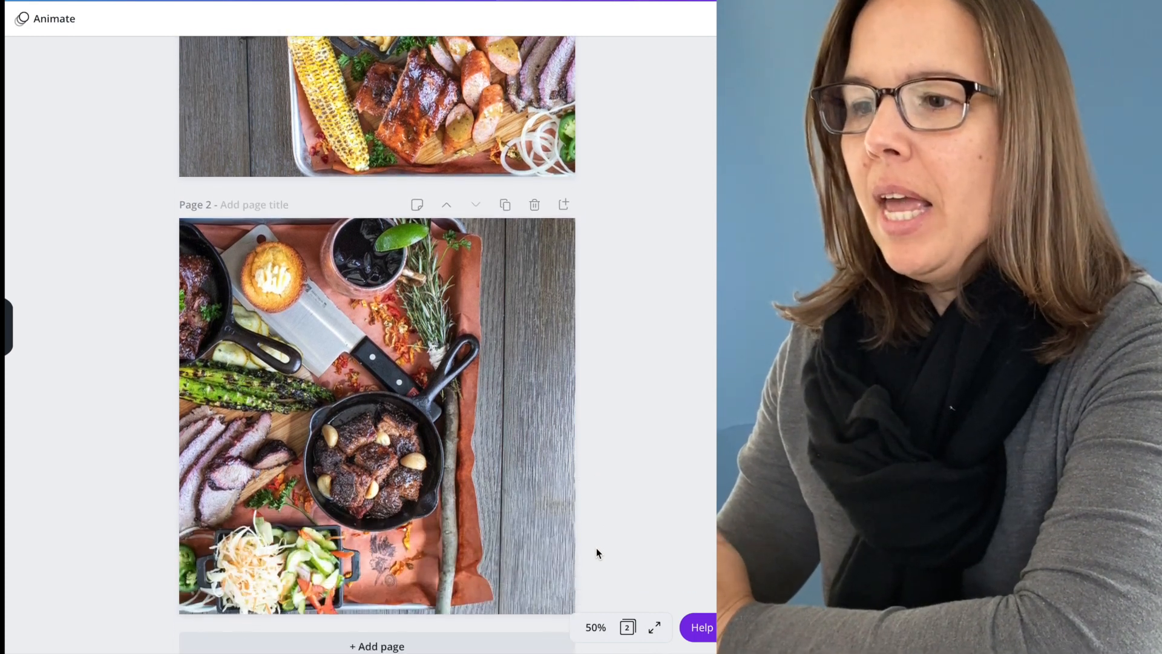
scroll(597, 553, up, 4)
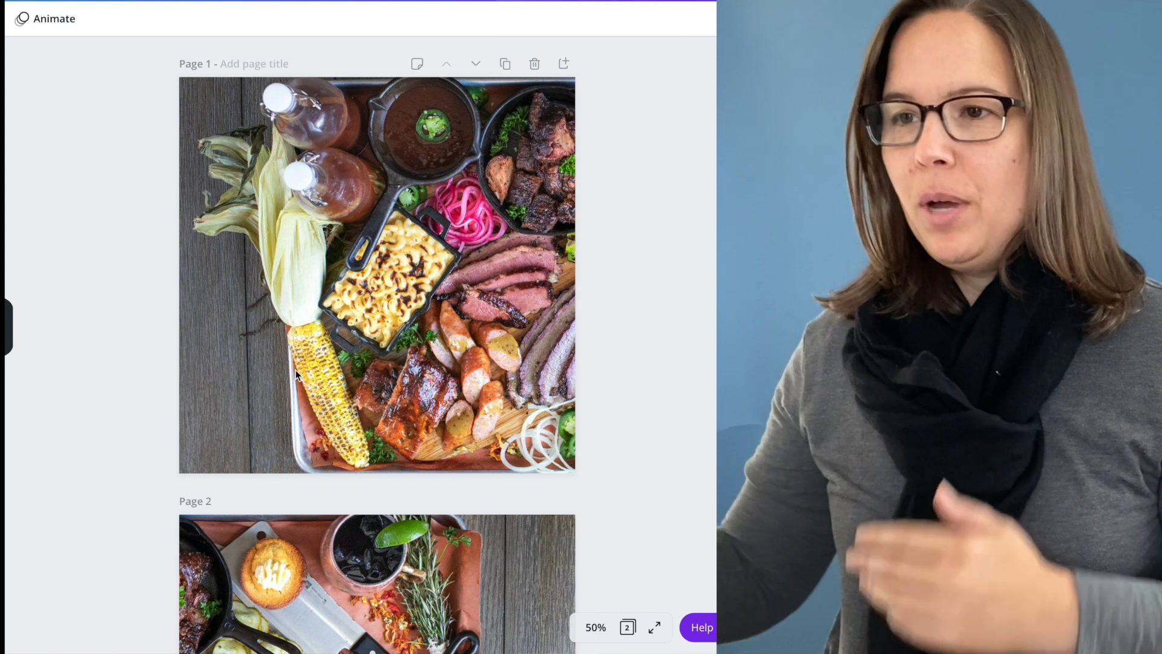
scroll(300, 394, down, 5)
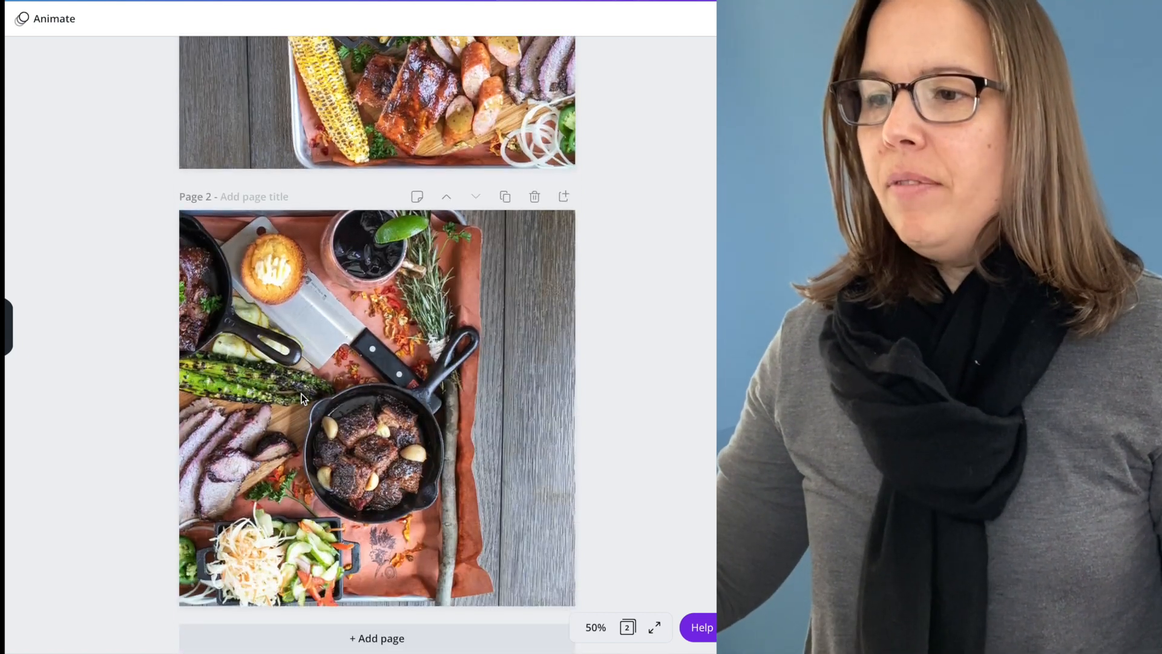
scroll(301, 393, up, 1)
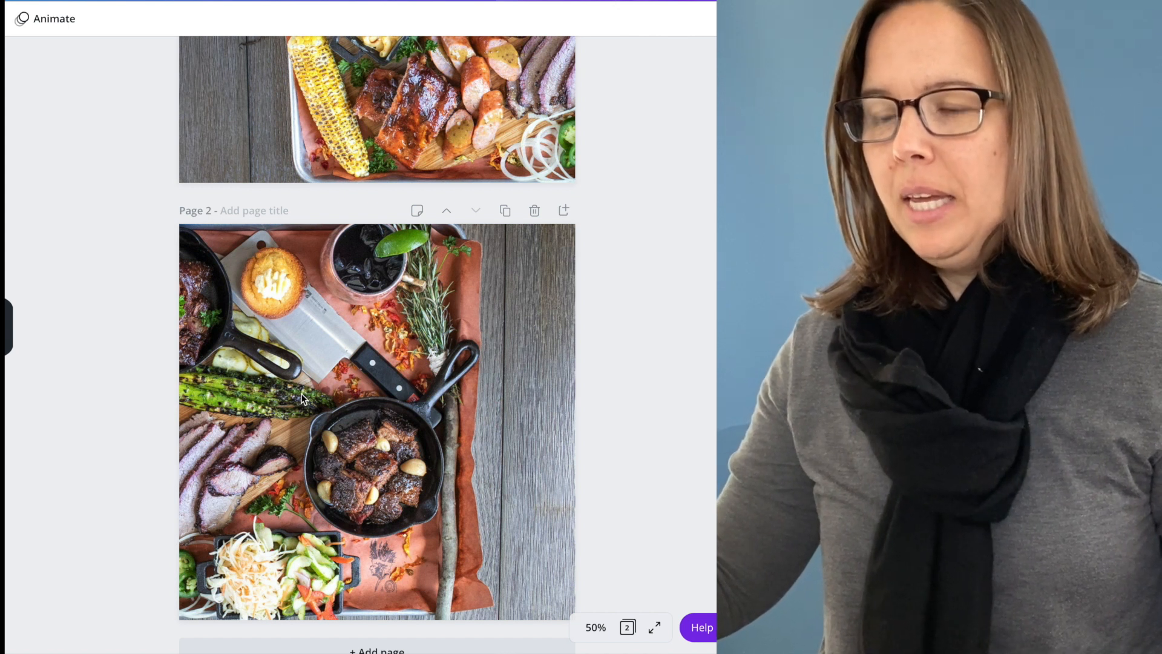
scroll(300, 393, up, 5)
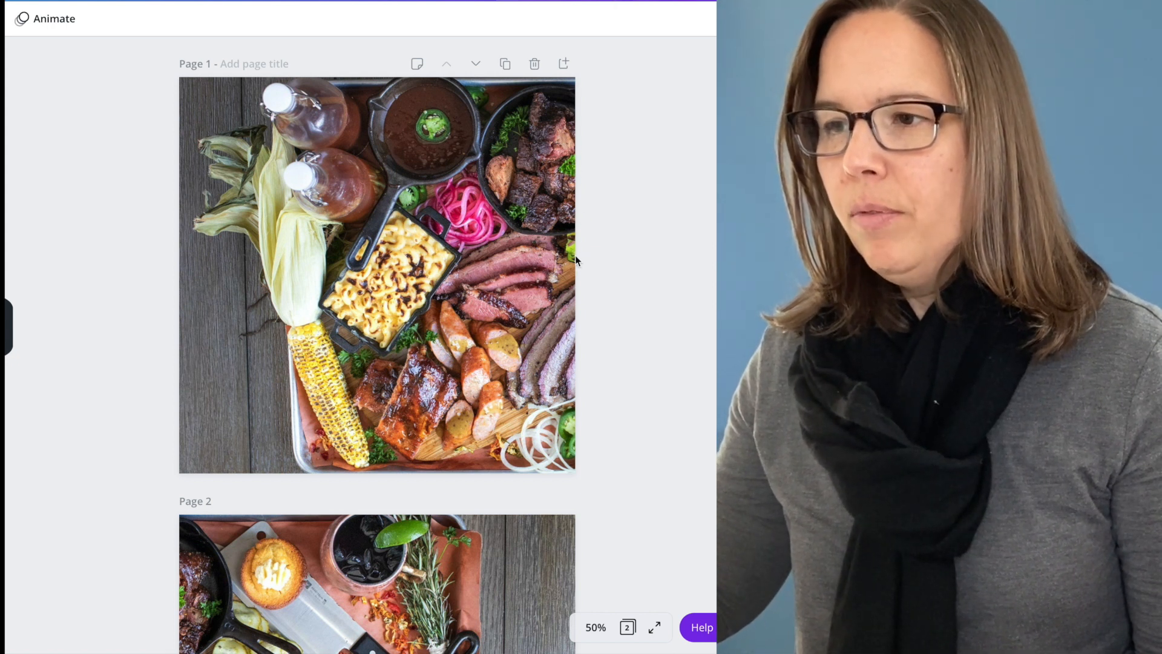
scroll(572, 227, down, 2)
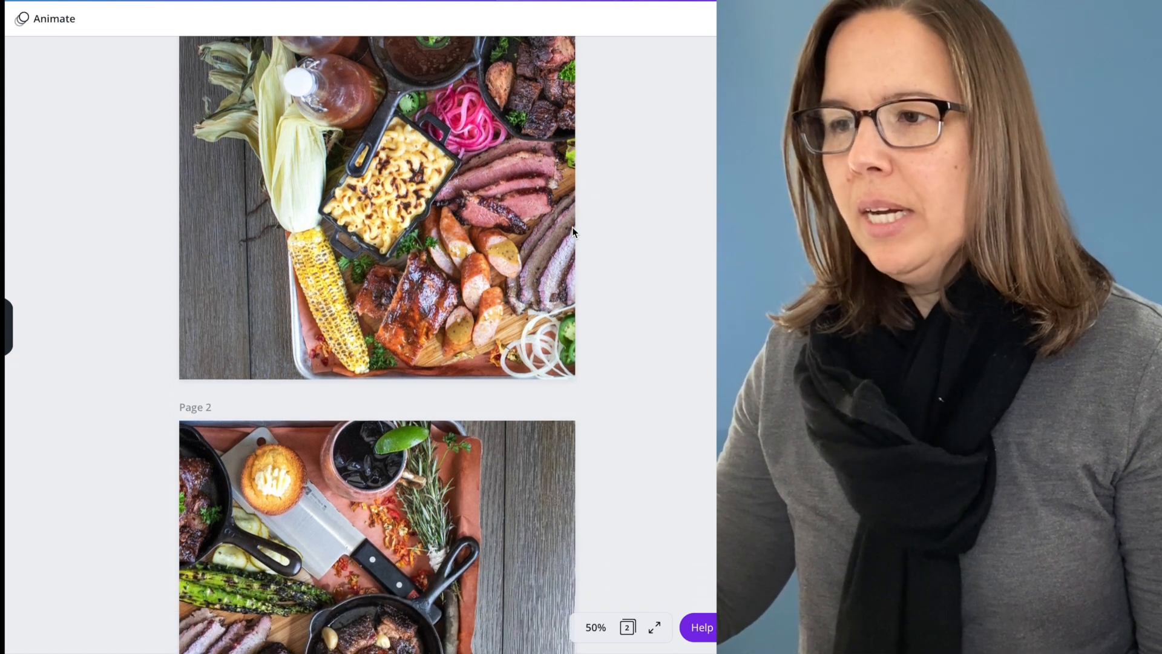
scroll(572, 227, up, 1)
Add a third page and place a full-page empty image frame on it.
scroll(572, 227, down, 5)
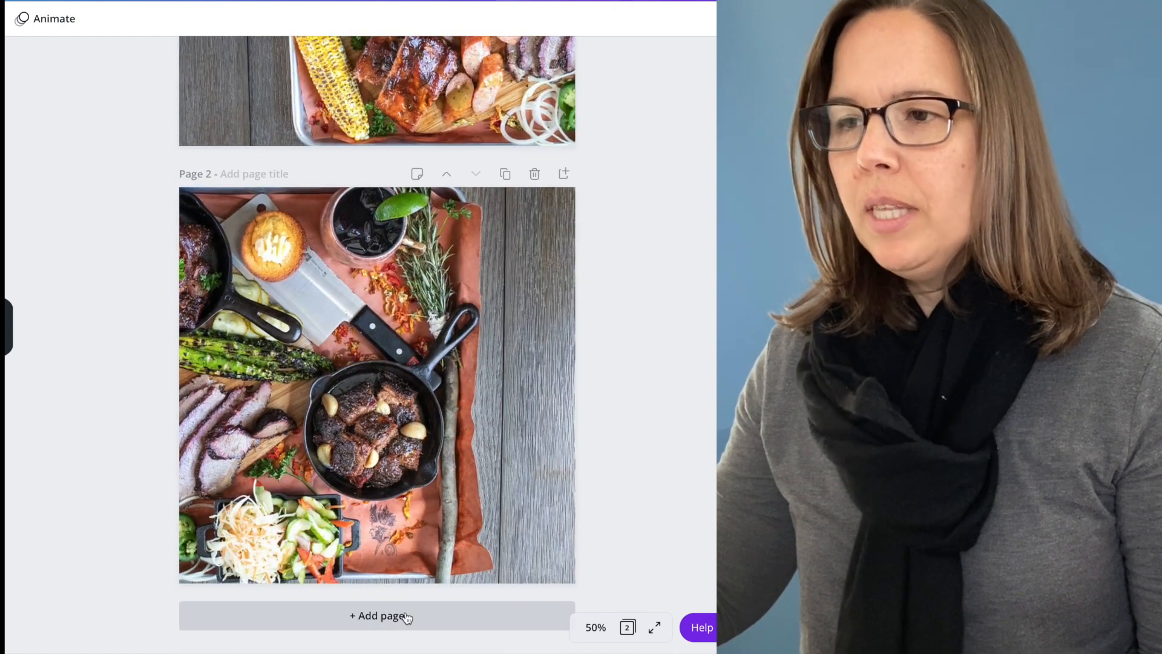
click(383, 617)
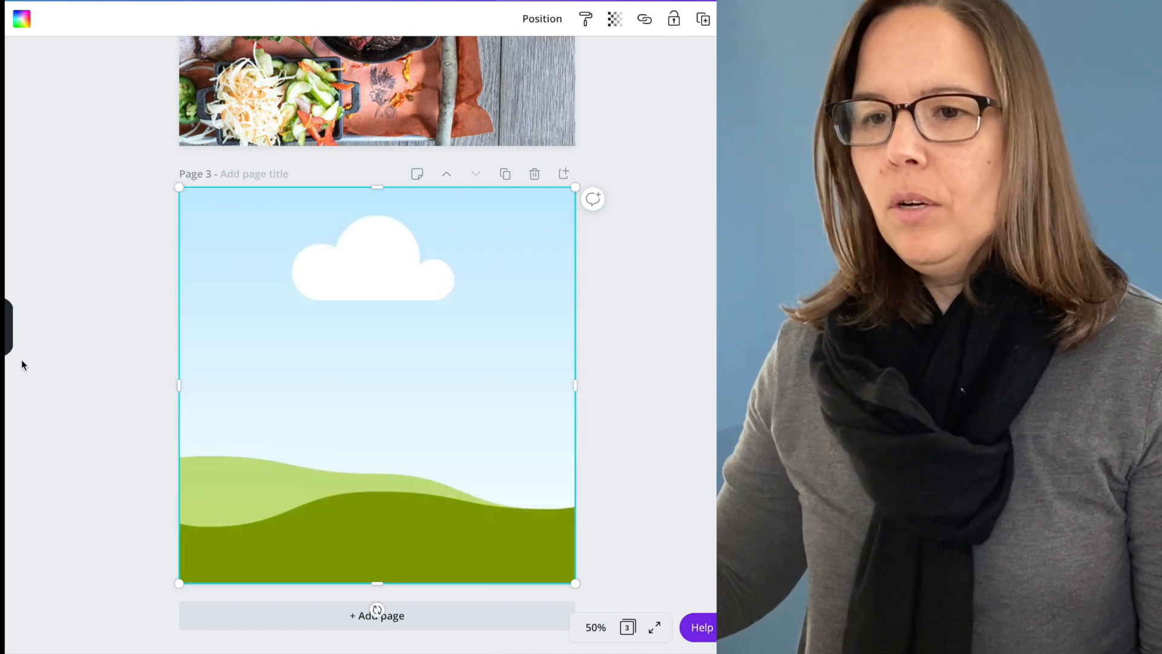
scroll(305, 355, up, 3)
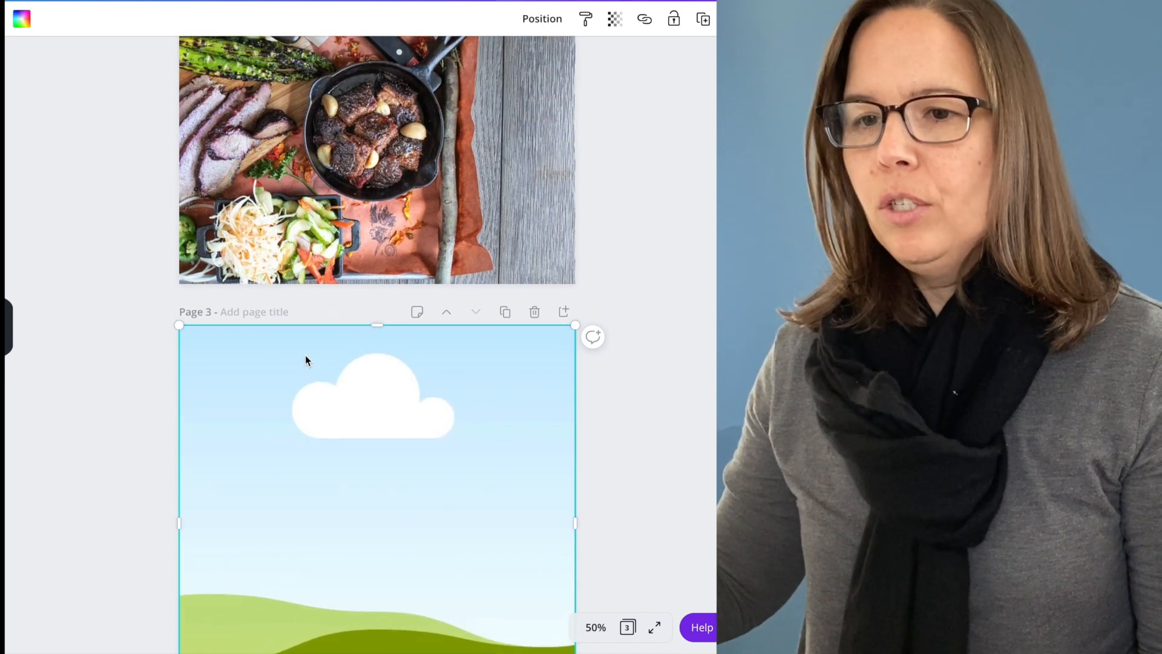
scroll(305, 360, down, 2)
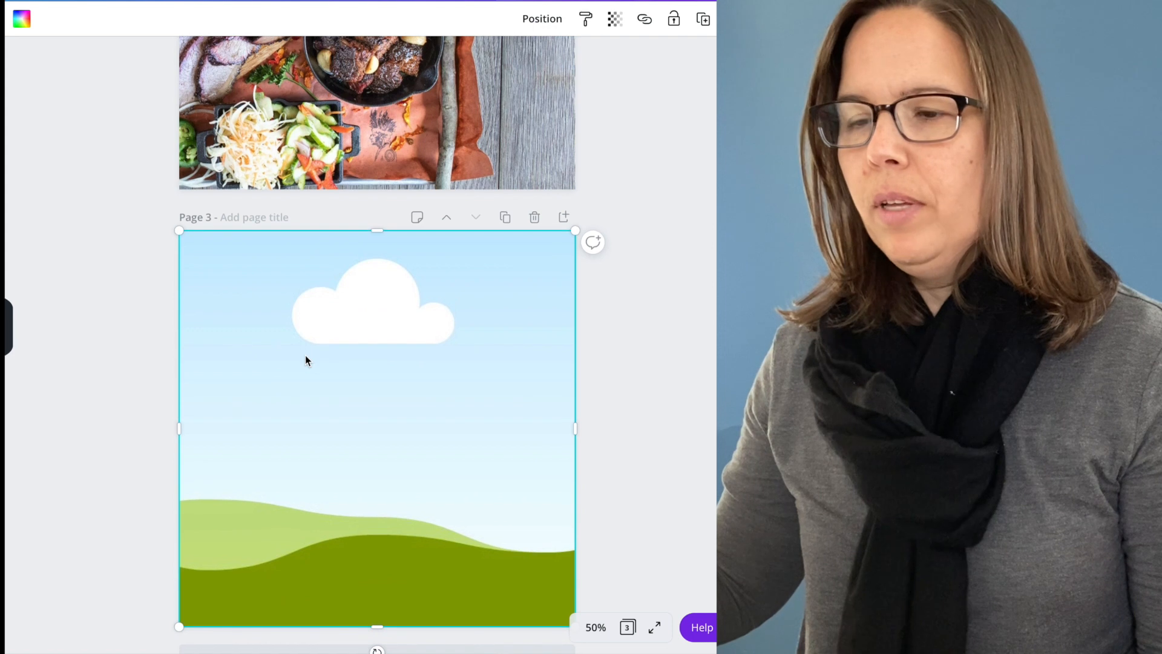
Fill page 3's frame with the wide food-tray photo and shift the photo slightly to the right within its crop.
click(593, 629)
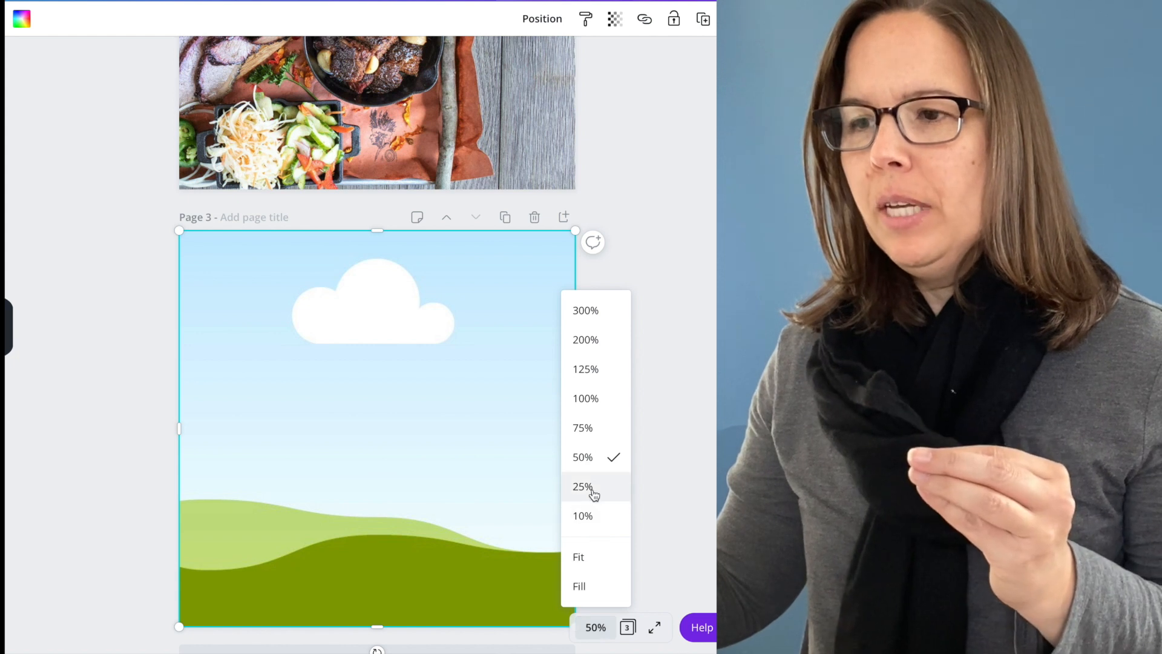
click(593, 490)
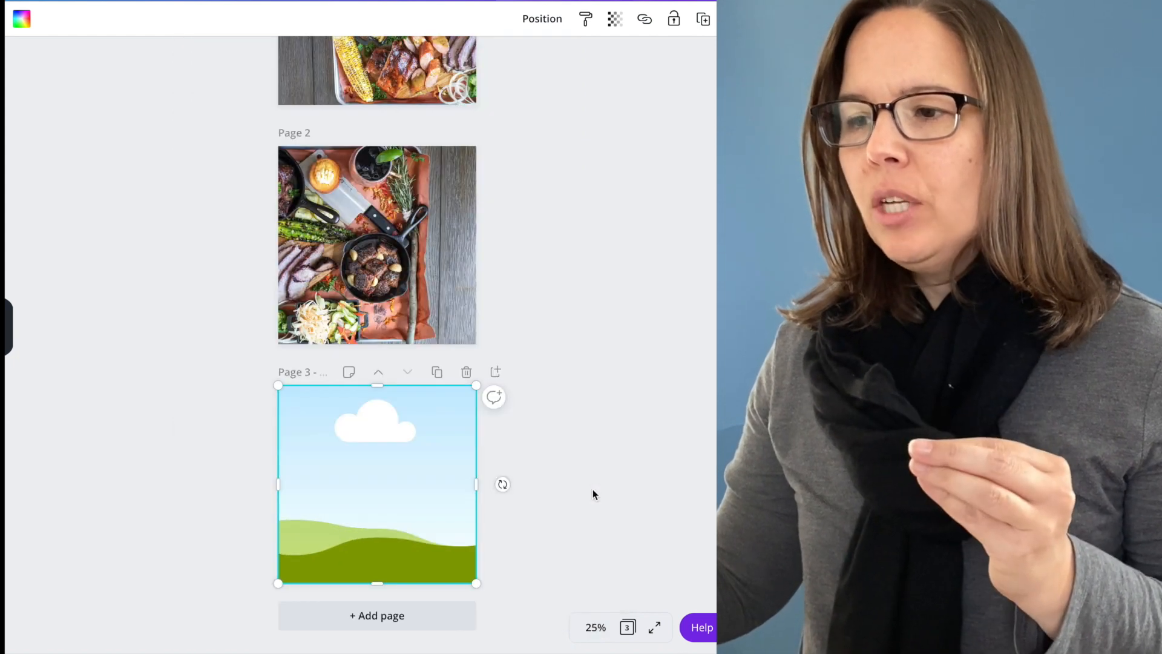
scroll(593, 489, up, 2)
scroll(593, 489, down, 1)
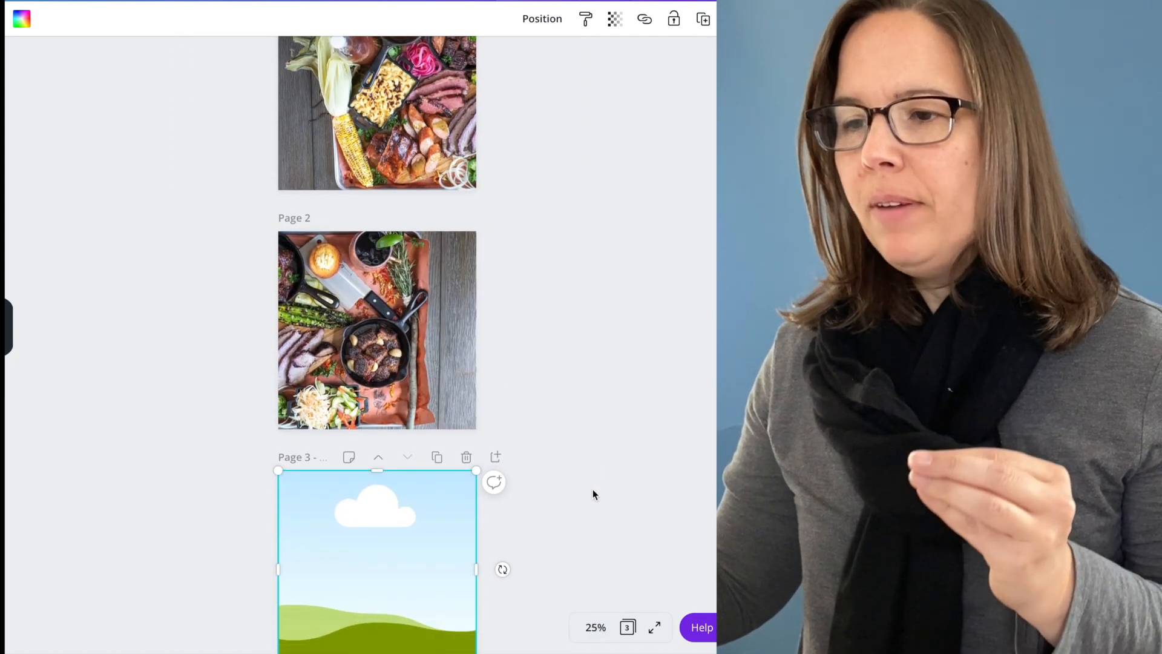
scroll(593, 489, down, 1)
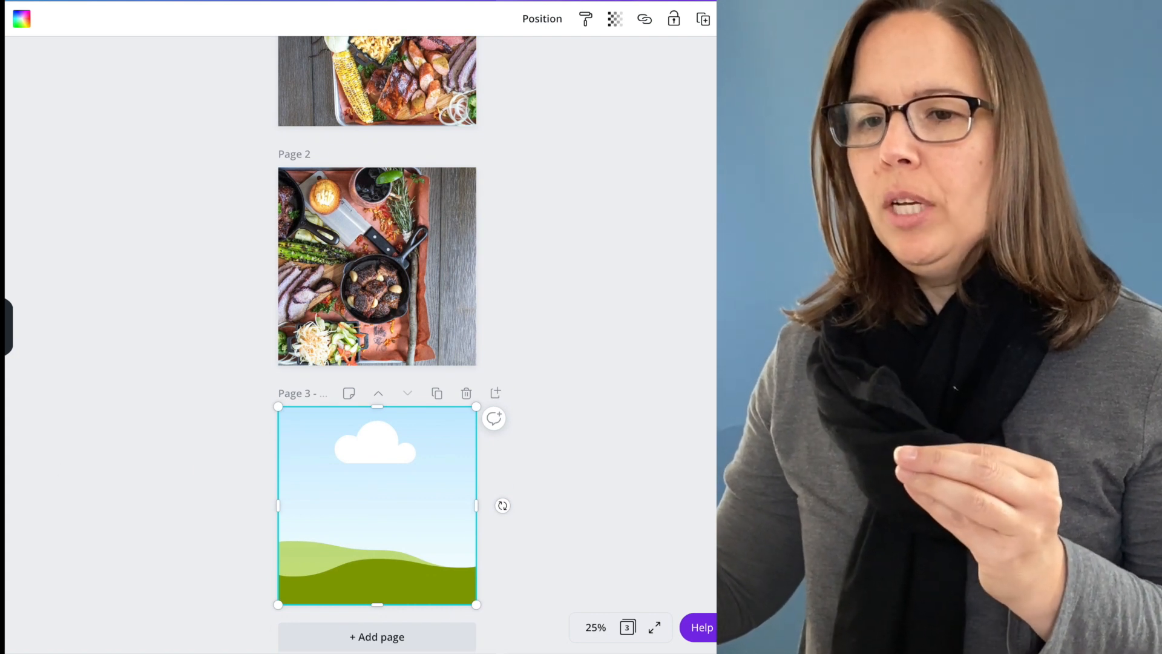
drag(2, 321, 314, 503)
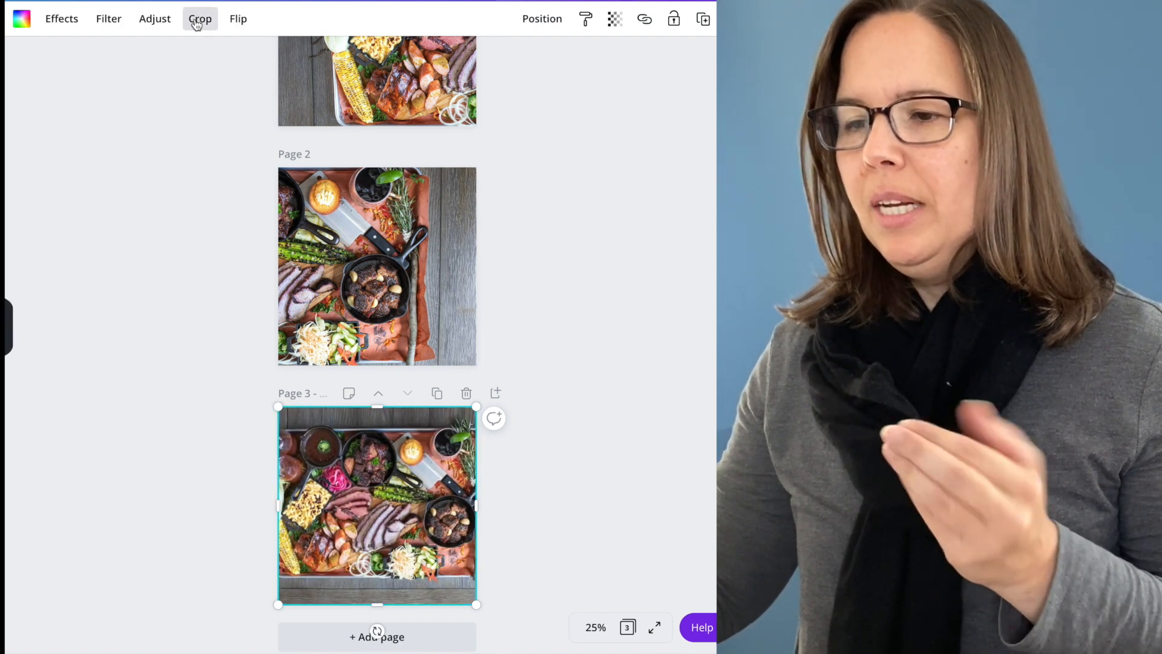
click(197, 23)
drag(383, 498, 404, 498)
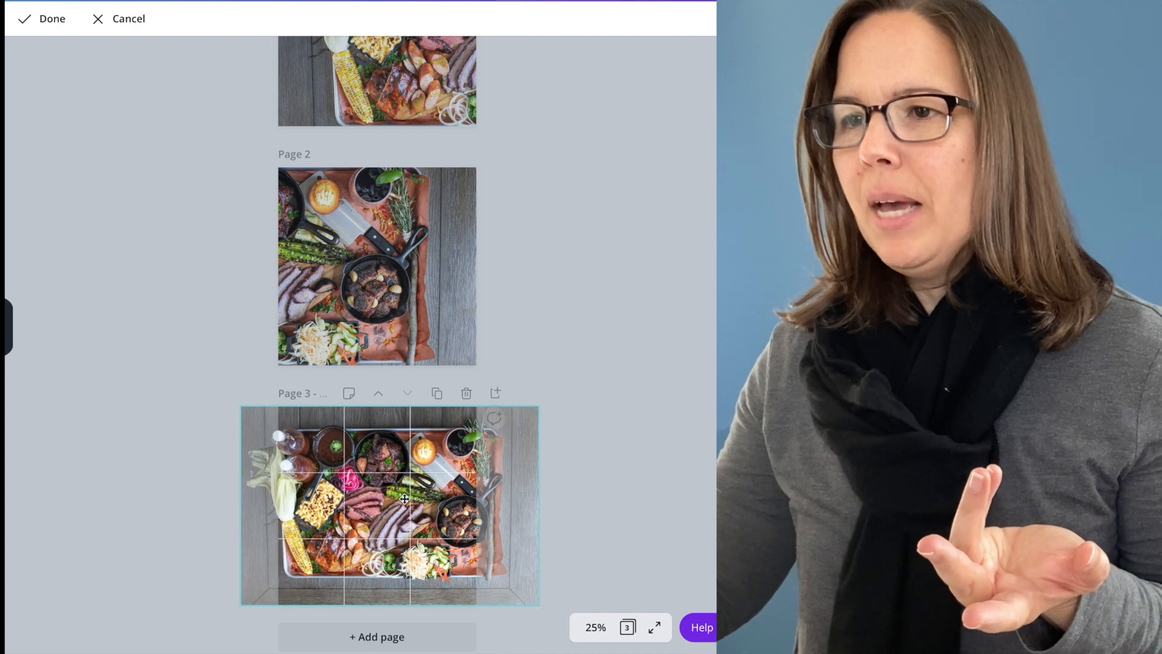
click(42, 19)
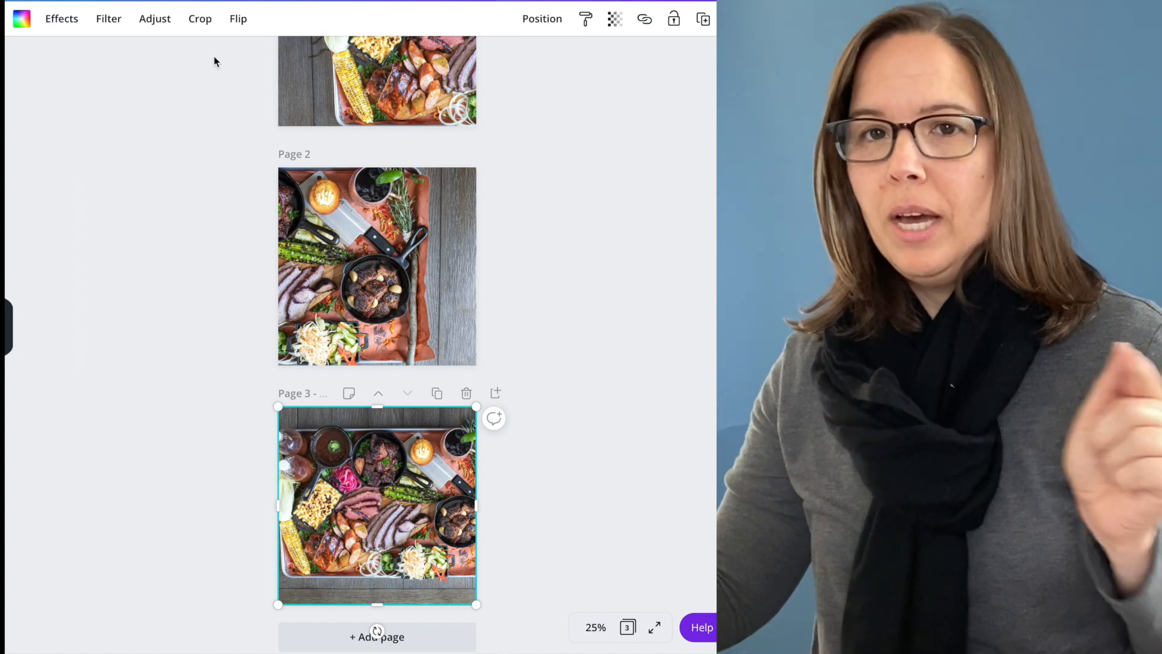
Enlarge and reposition the photo in page 3's crop so its left half fills the page from the photo's left edge.
click(200, 19)
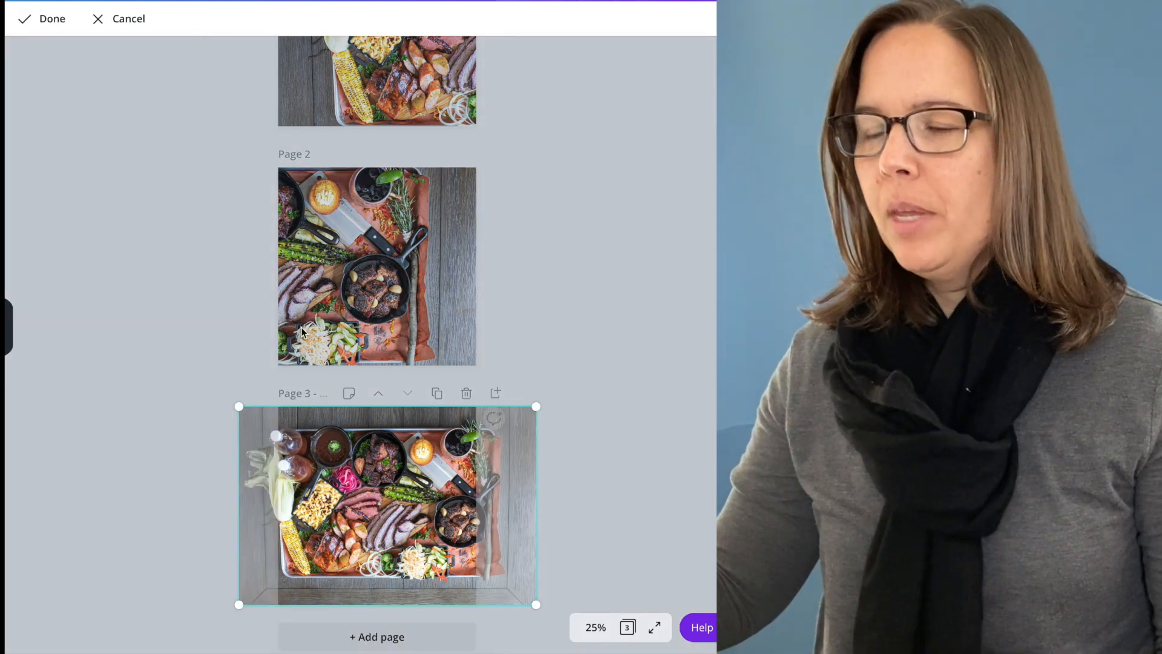
drag(395, 485, 447, 483)
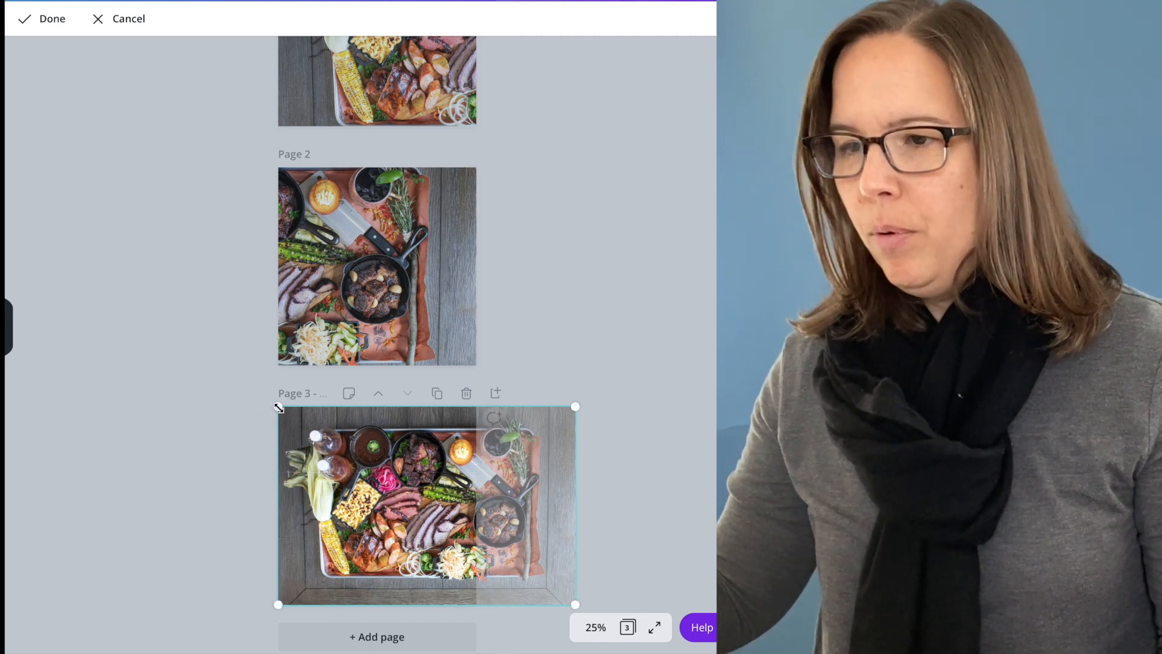
drag(279, 407, 201, 367)
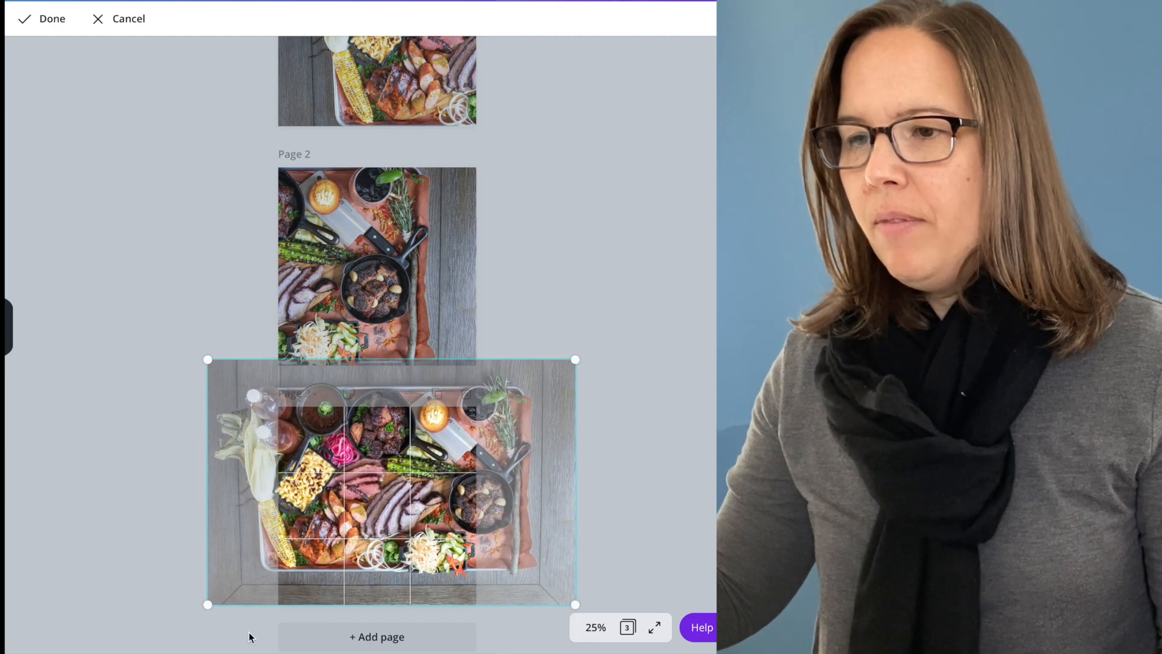
drag(208, 604, 177, 621)
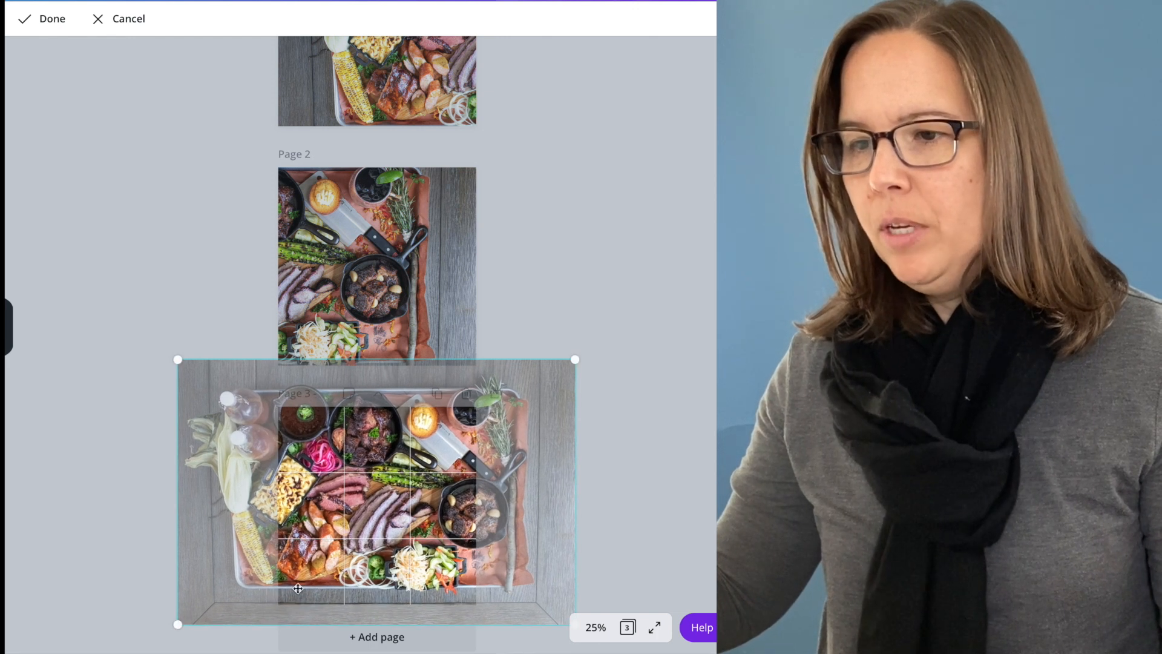
drag(355, 545, 459, 558)
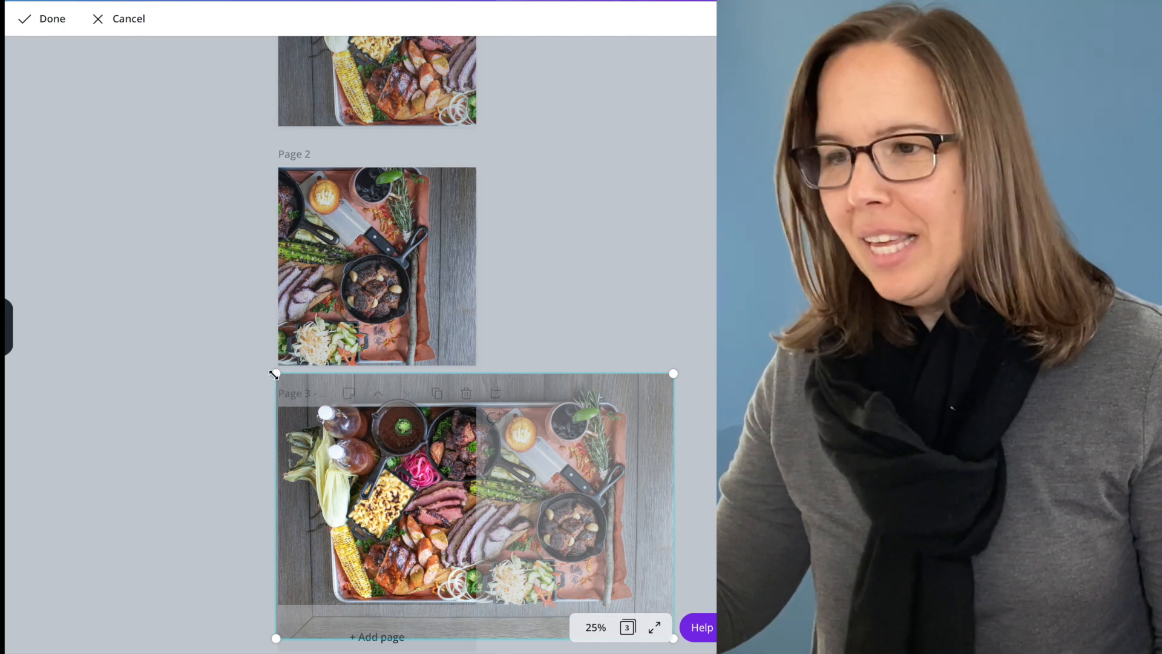
drag(274, 375, 284, 389)
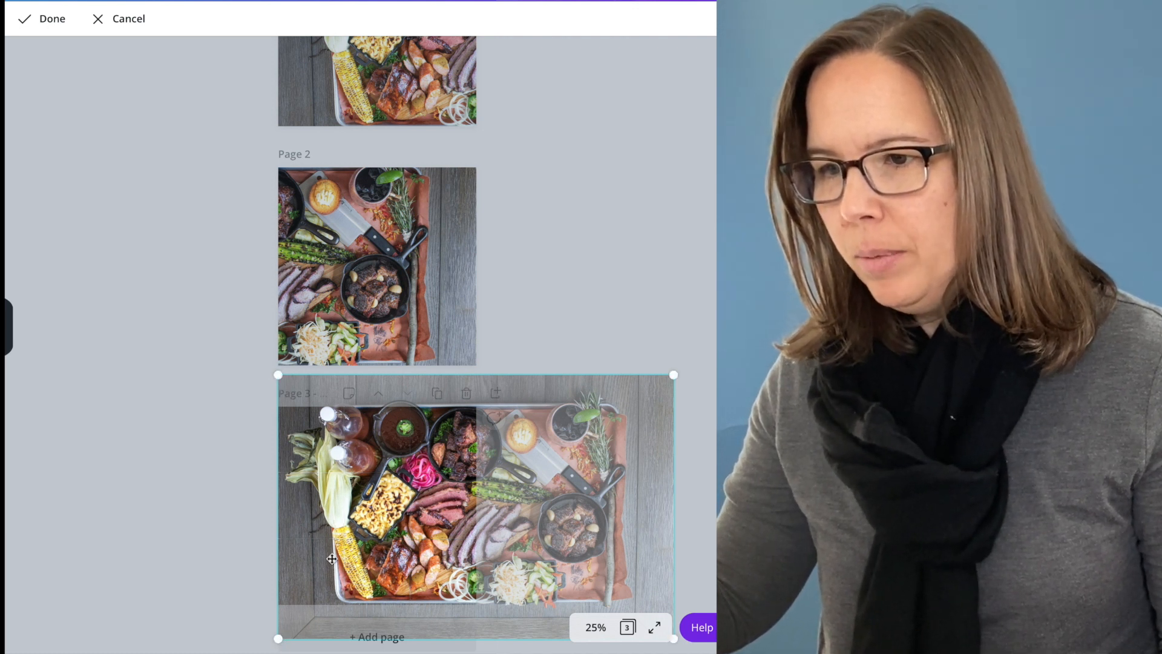
drag(333, 565, 332, 567)
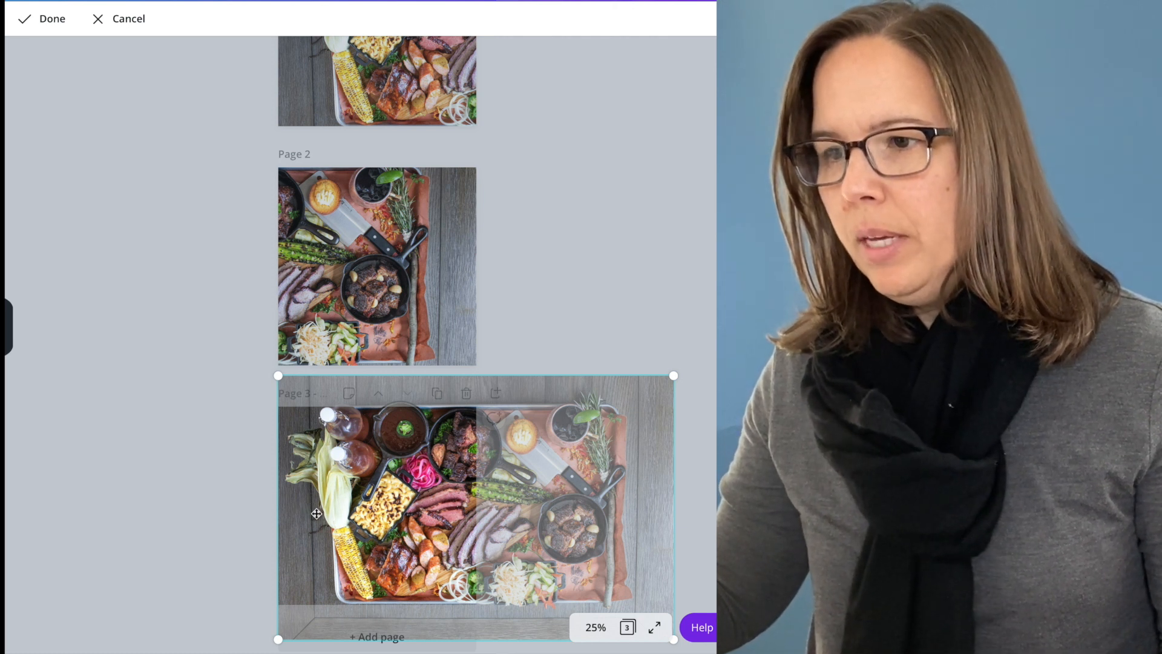
click(52, 19)
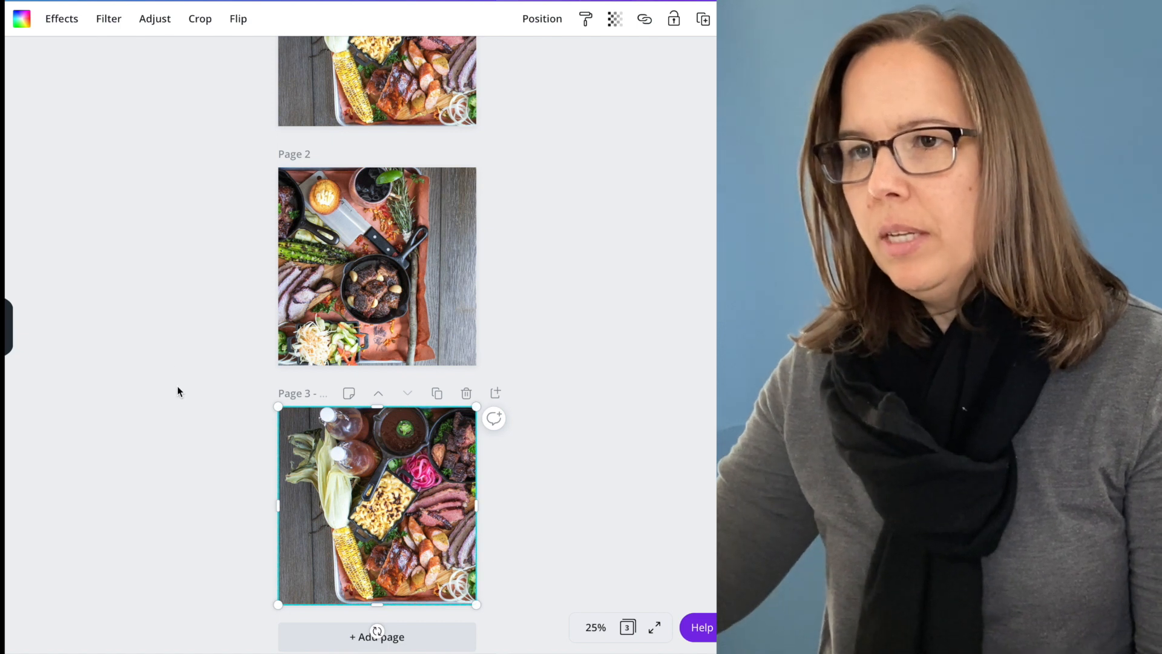
Add a fourth page with a full-page image frame and fill it with the same food-tray photo.
scroll(179, 392, down, 1)
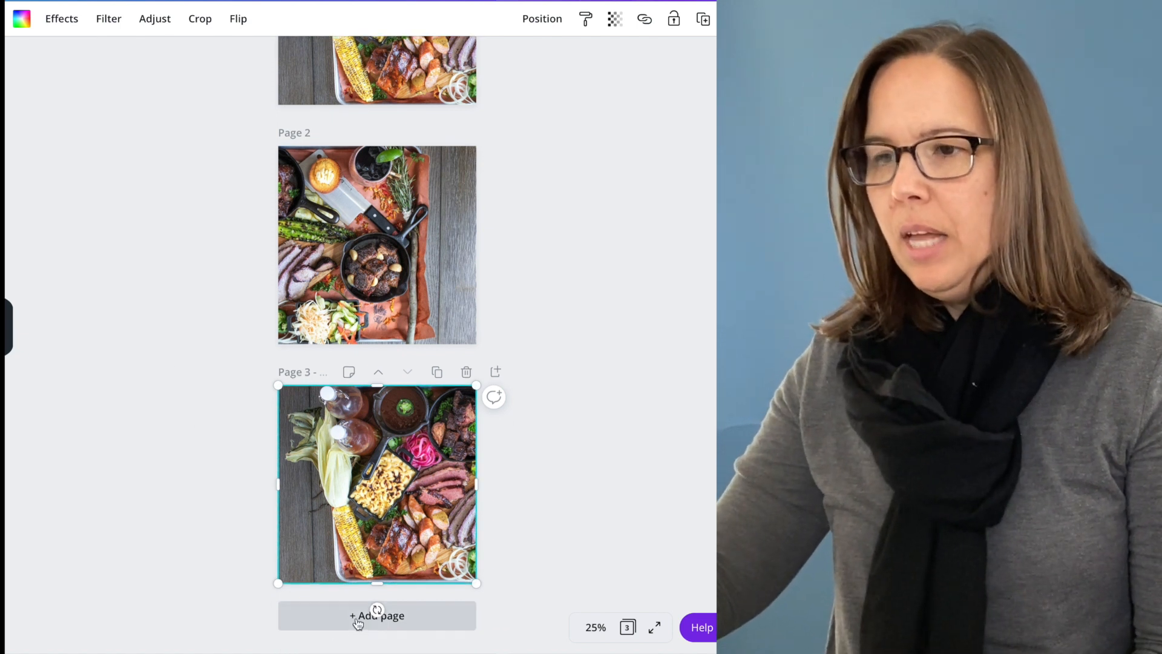
click(357, 618)
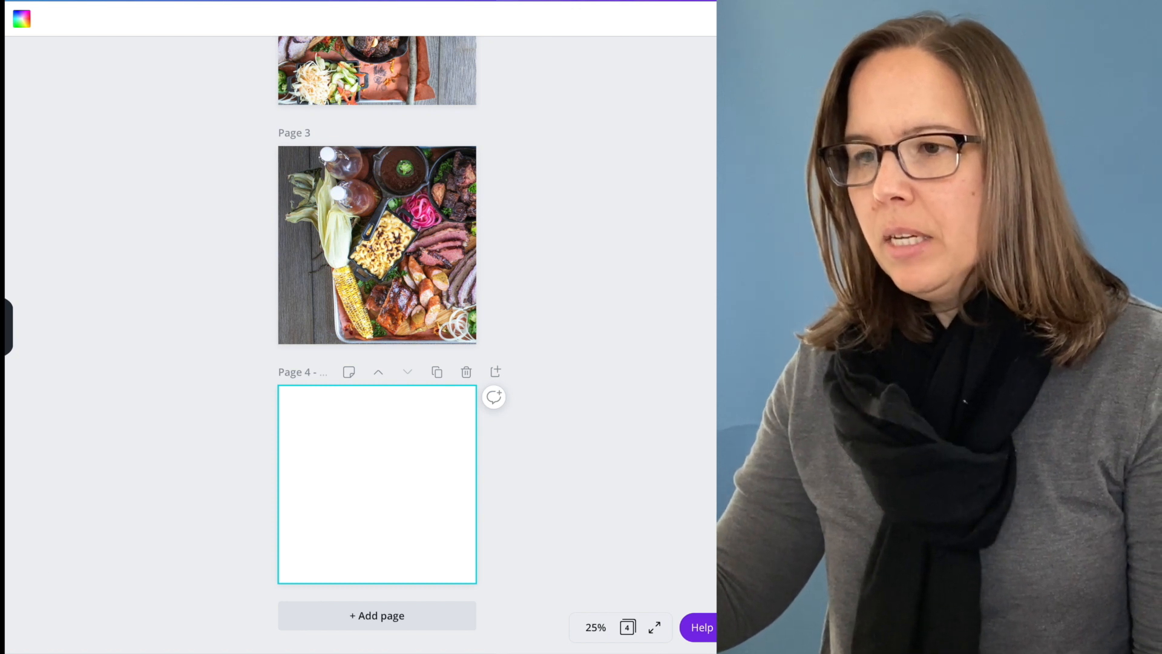
click(1, 546)
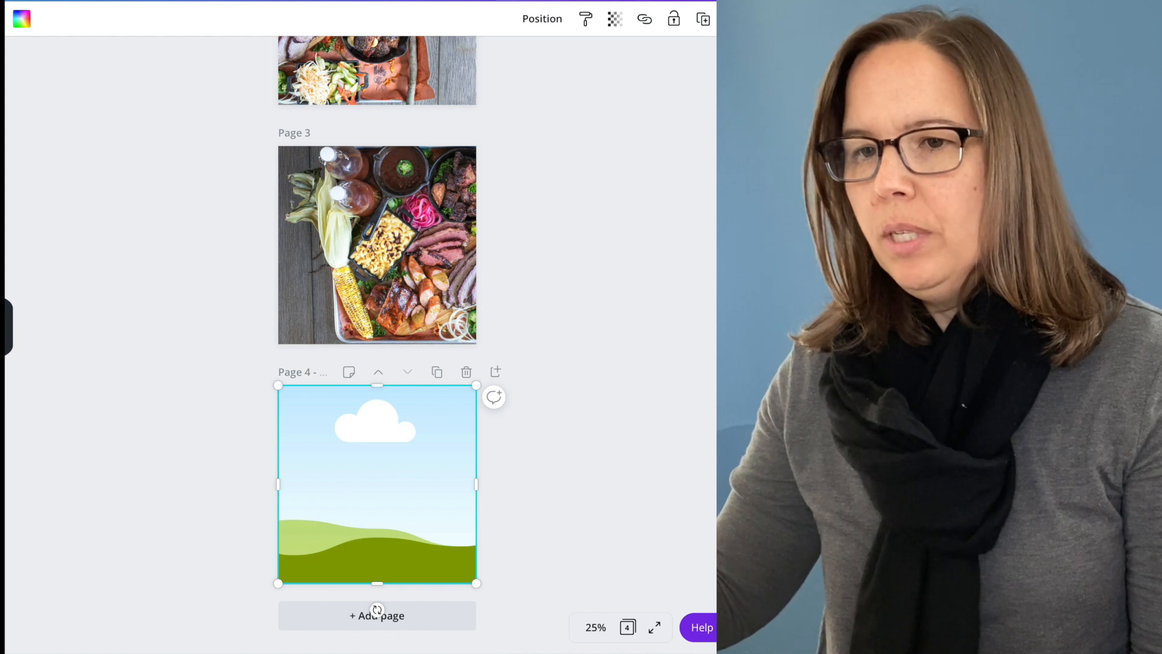
drag(5, 418, 301, 479)
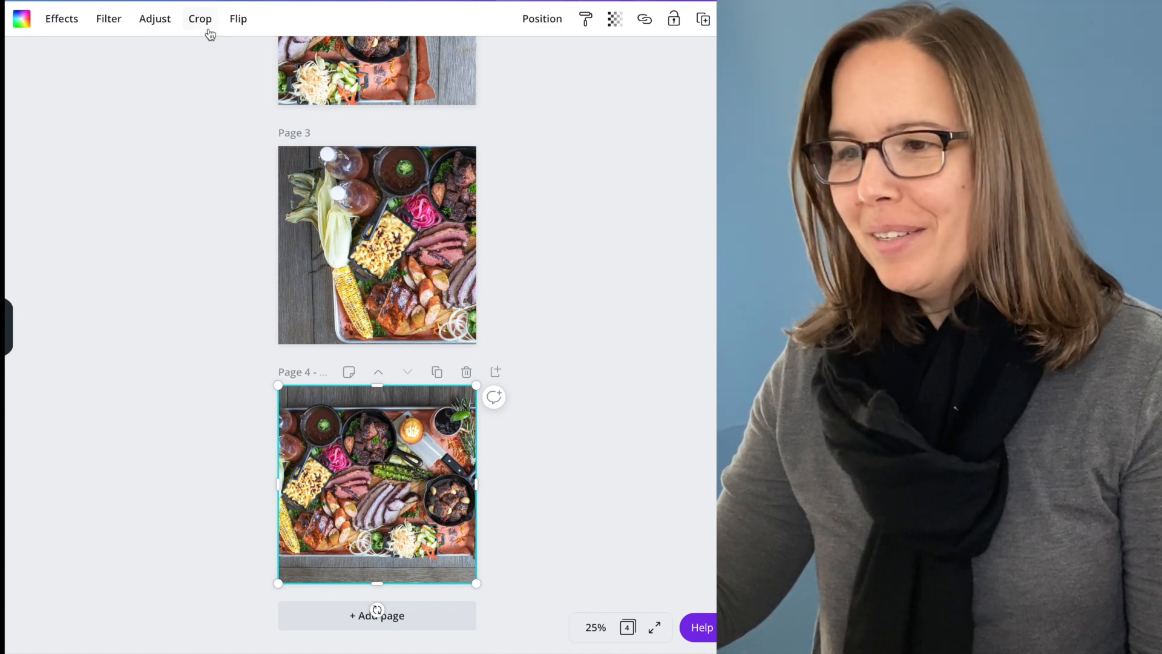
Enlarge and reposition the photo in page 4's crop so its right half fills the page, continuing page 3's image.
click(200, 19)
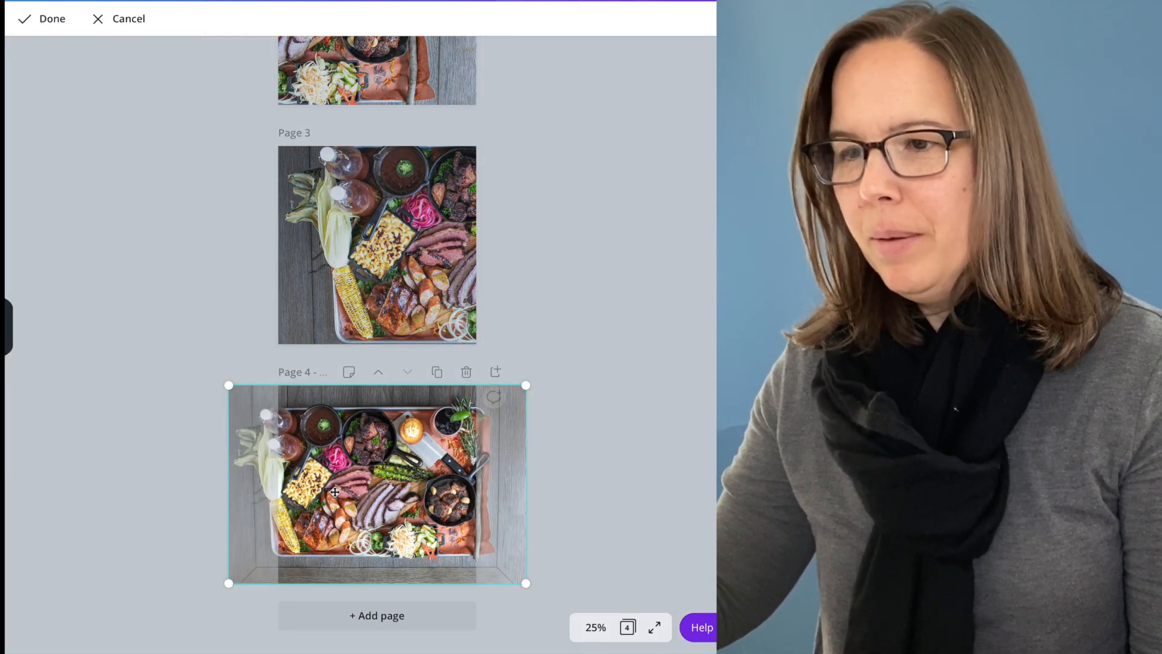
drag(364, 494, 309, 494)
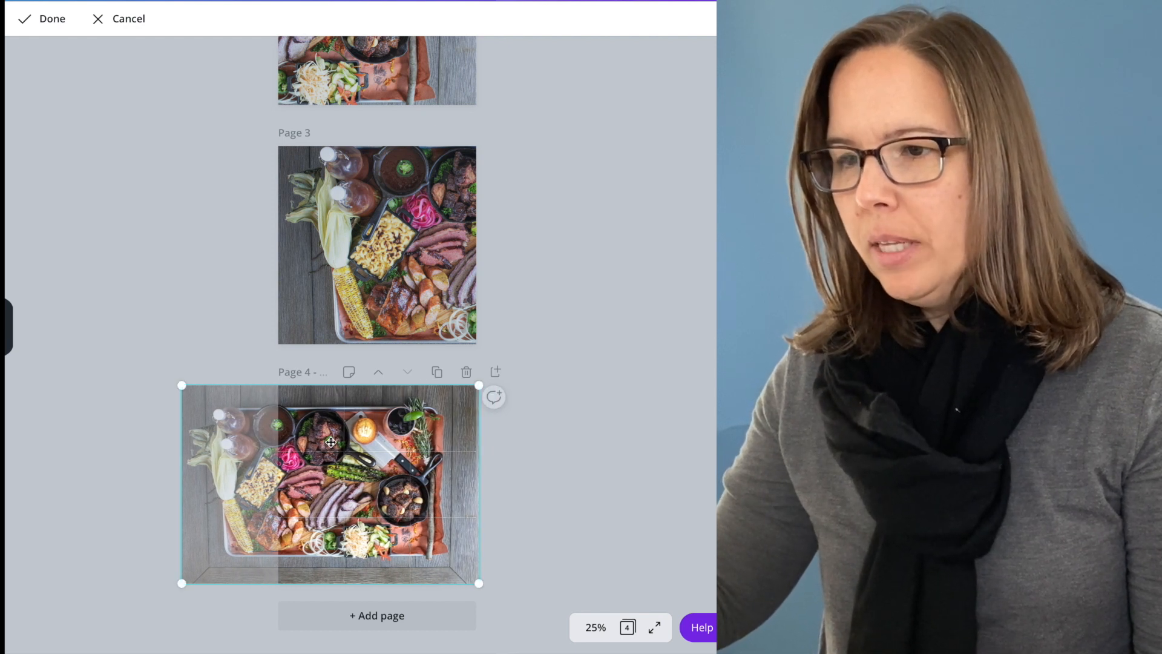
drag(182, 580, 89, 625)
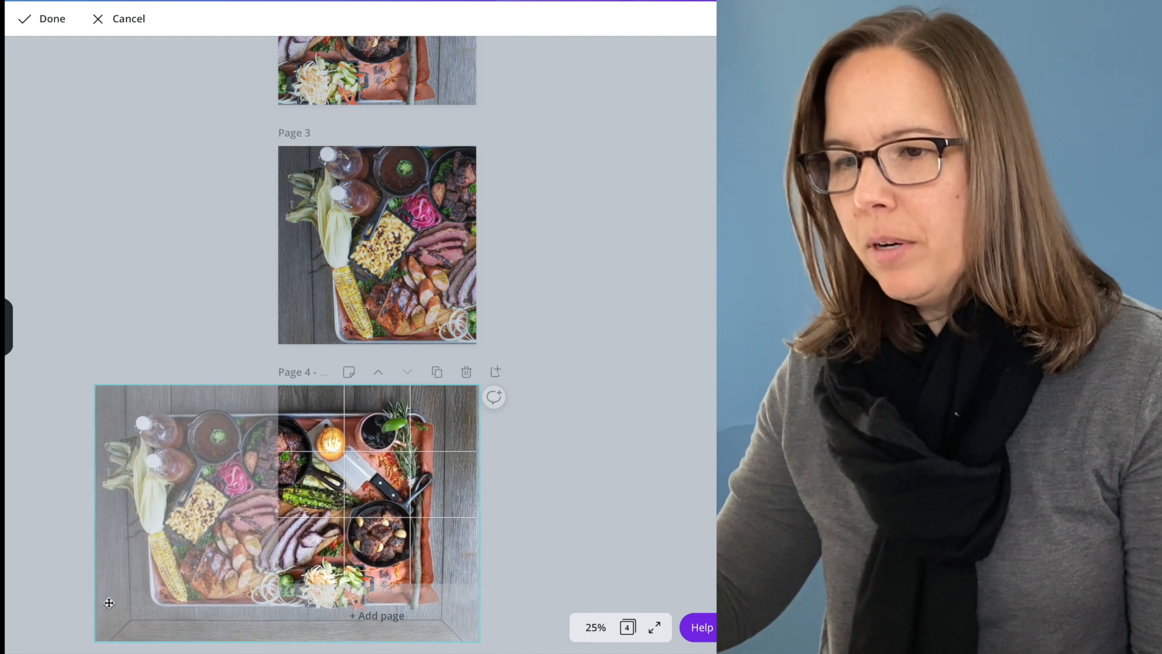
drag(143, 543, 143, 531)
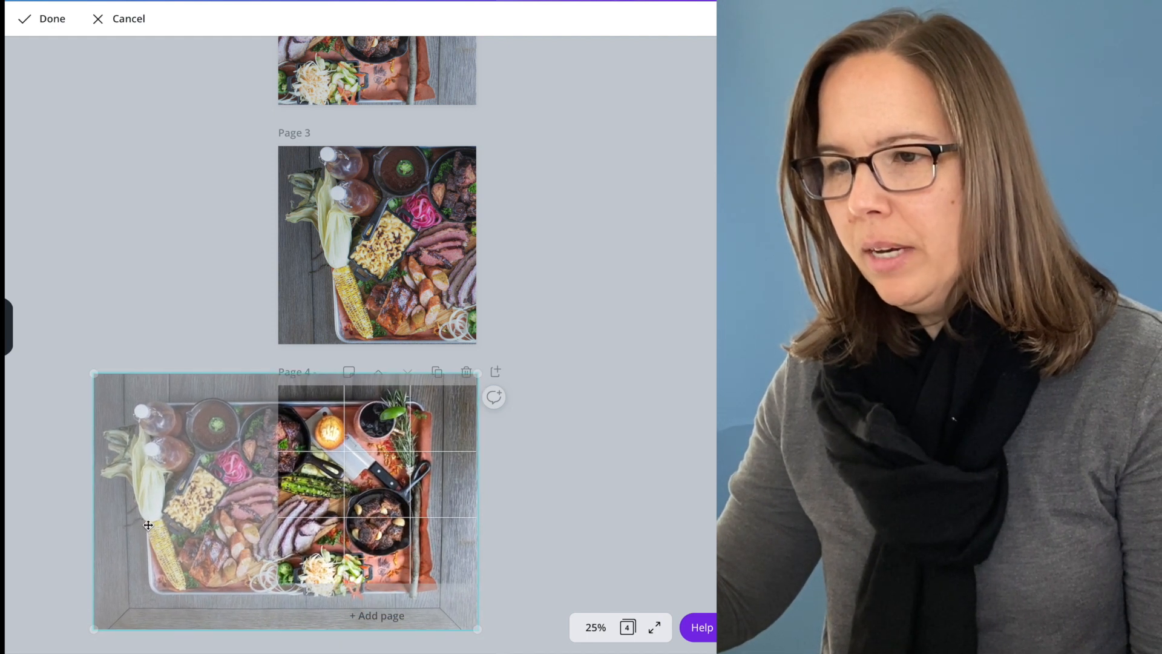
drag(94, 372, 85, 366)
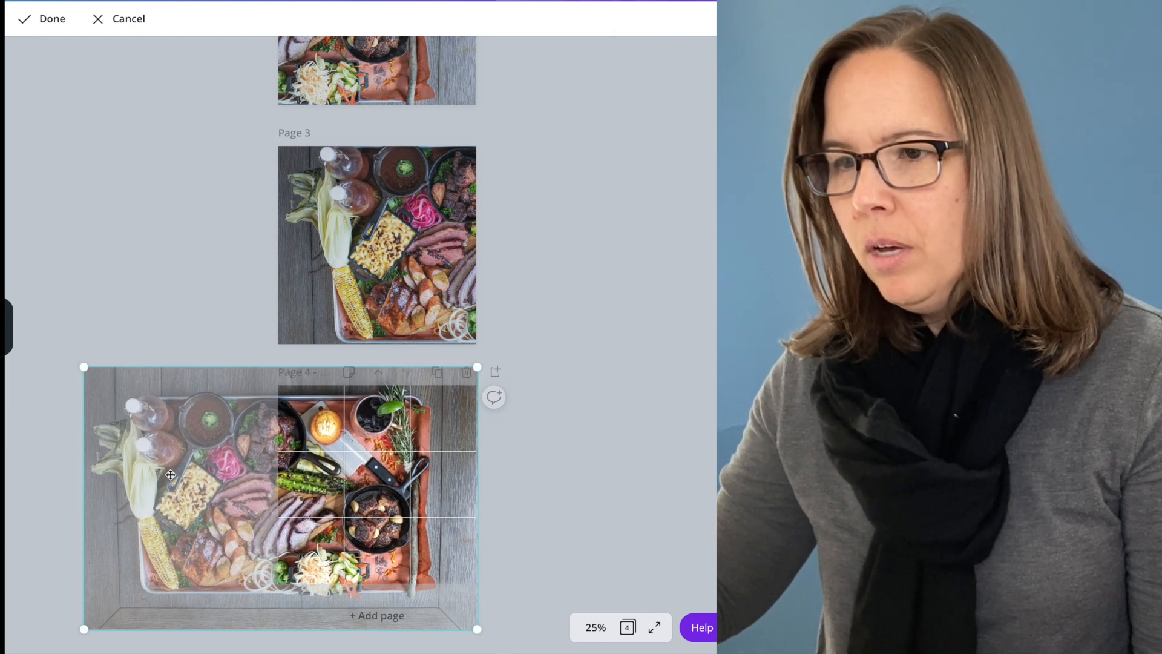
drag(169, 470, 169, 458)
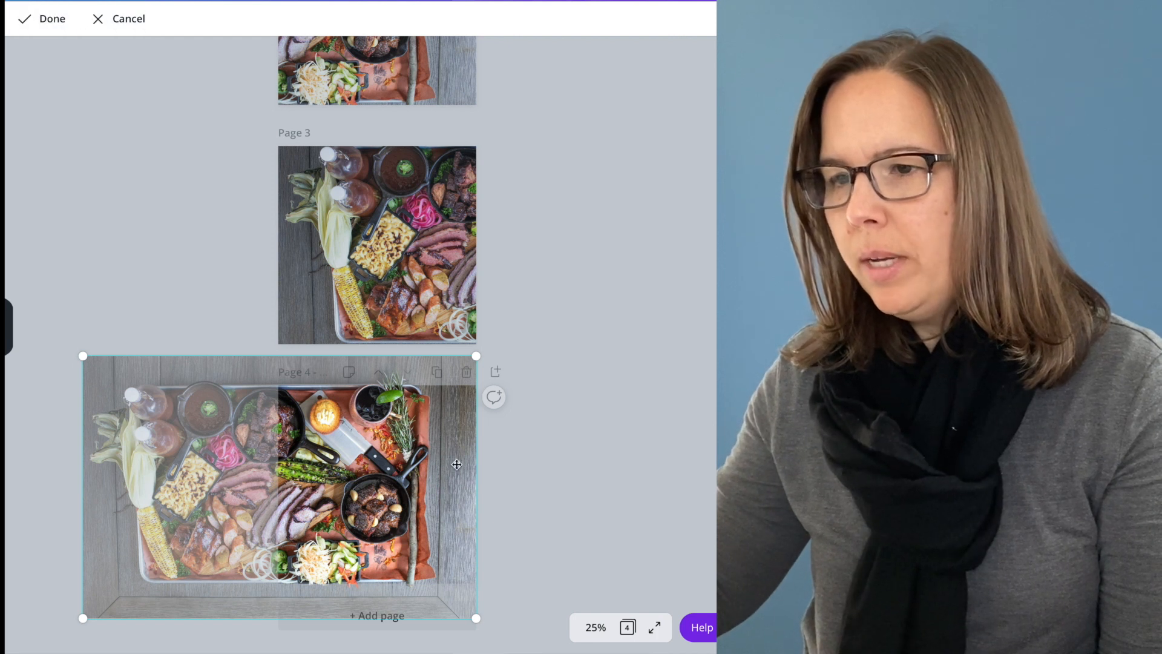
click(53, 19)
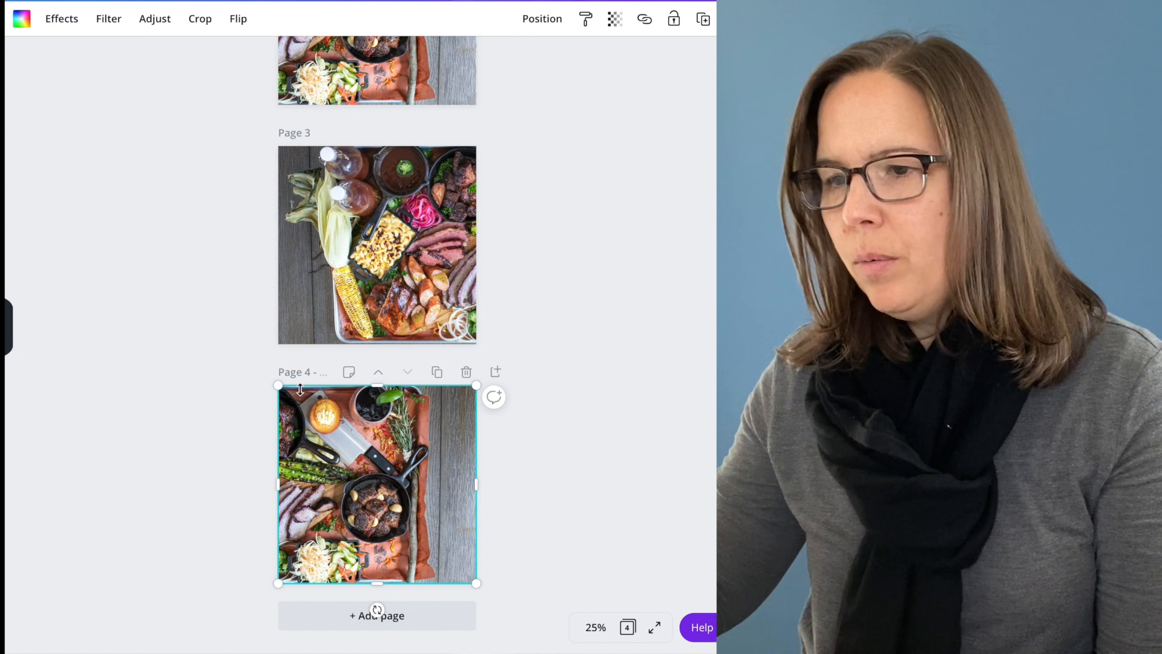
Reopen the crop of page 4's photo and shrink the photo slightly to match page 3's scale.
click(200, 20)
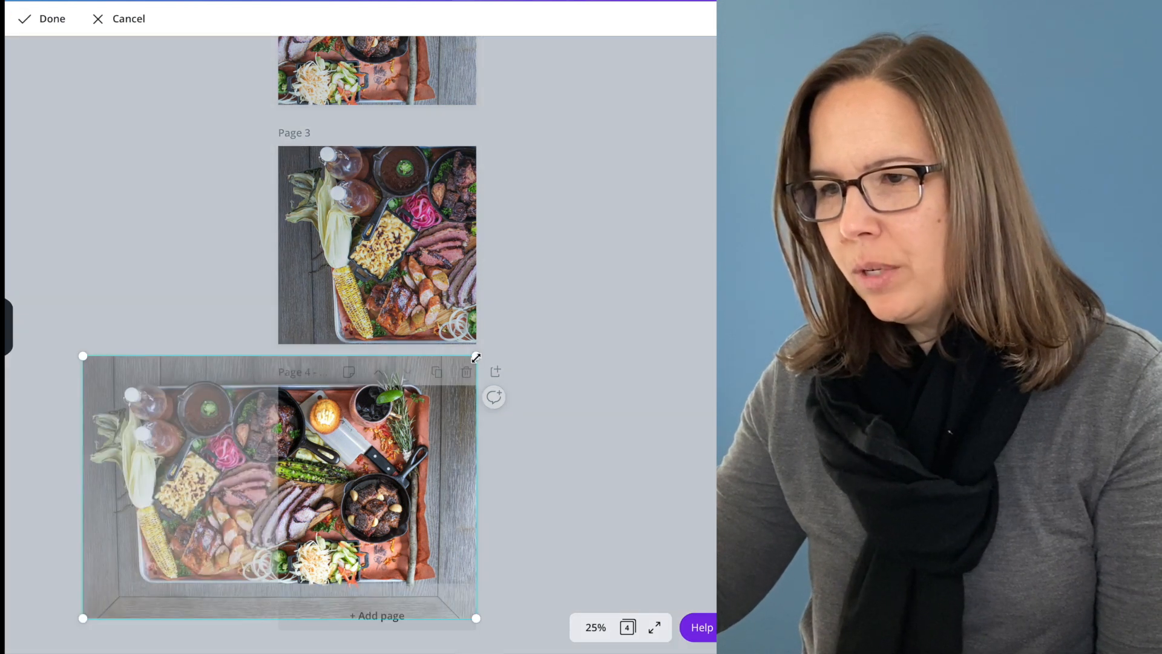
drag(83, 355, 86, 359)
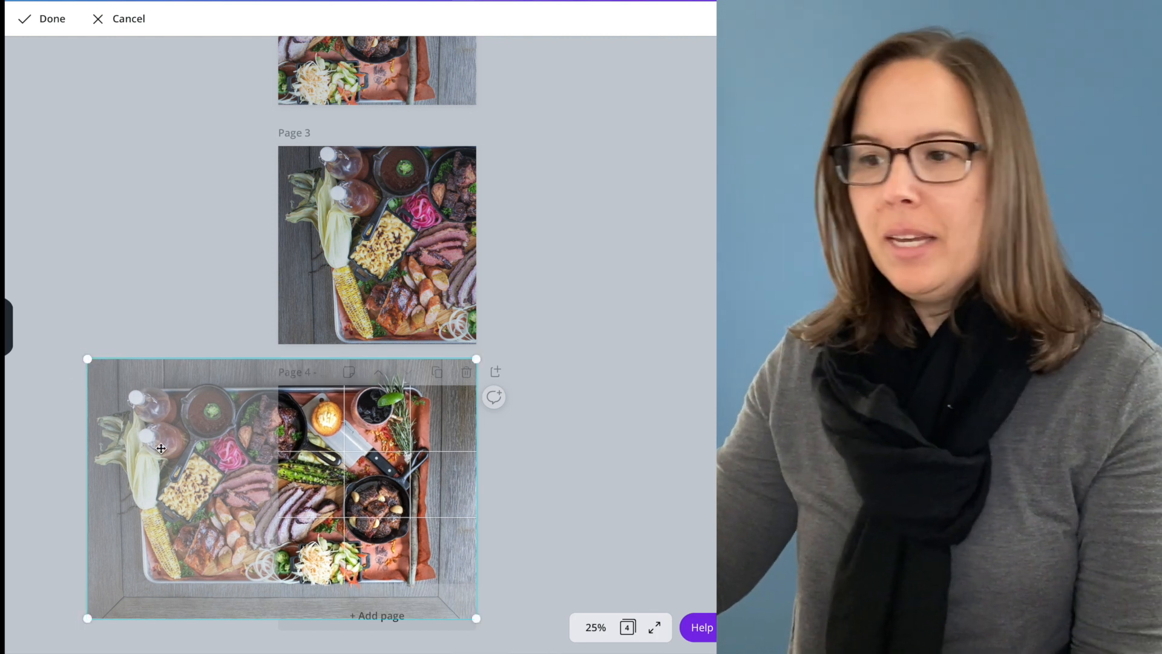